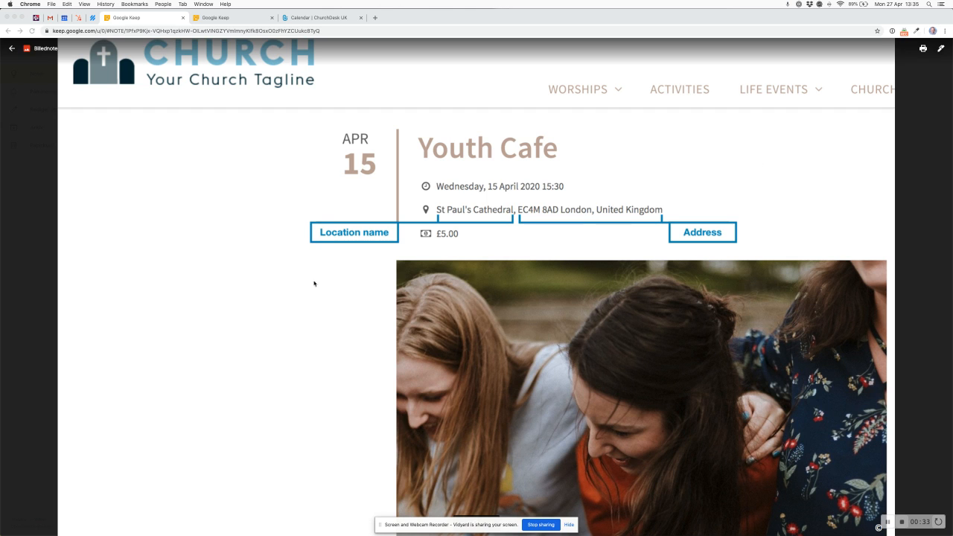
Compare the example event list with the Youth Cafe event page to see how location name and address are shown
left_click(209, 18)
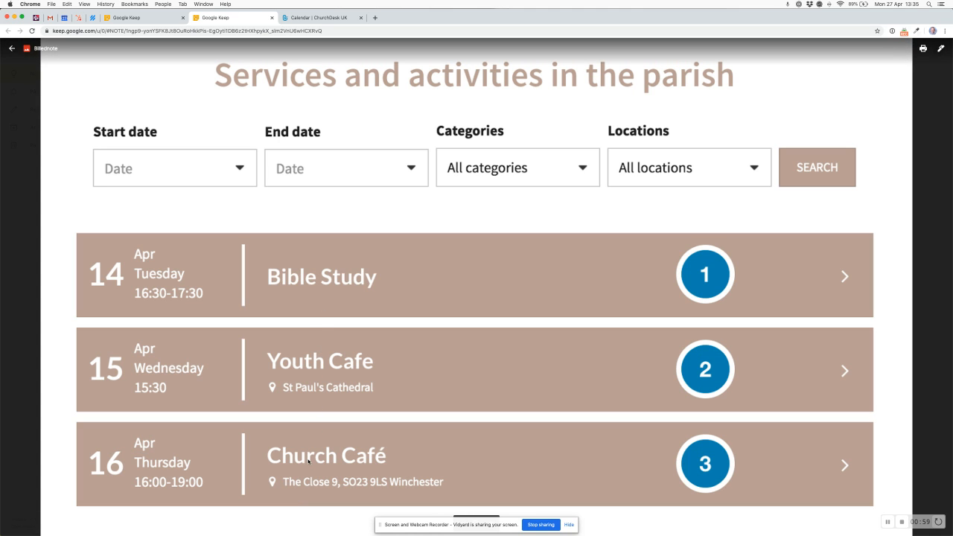
left_click(144, 23)
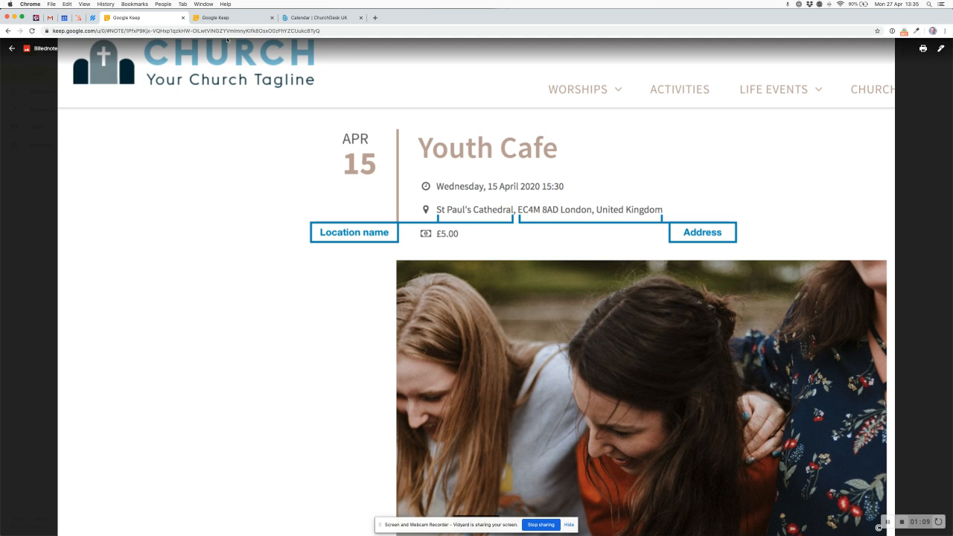
Switch to the ChurchDesk calendar and open the ChurchDesk settings to reach the calendar resources
left_click(313, 21)
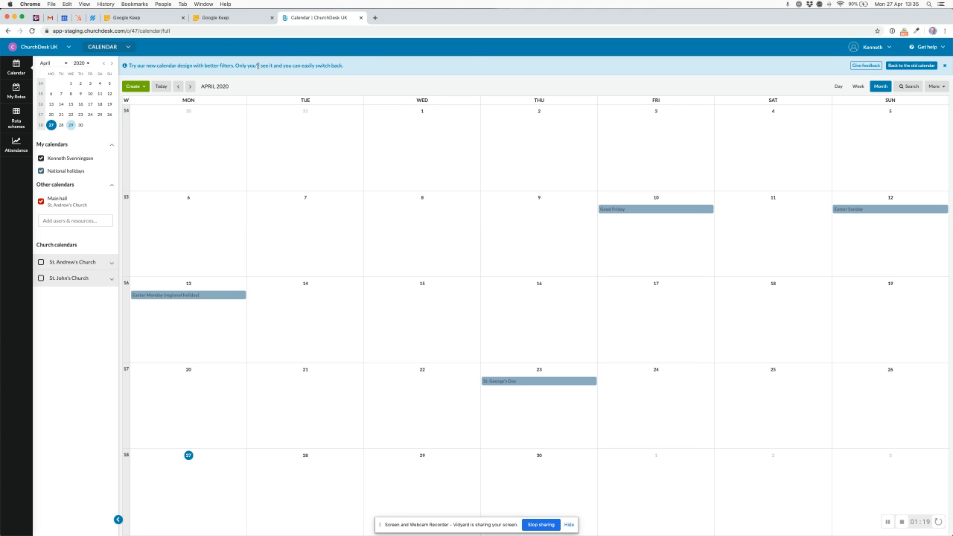
left_click(890, 49)
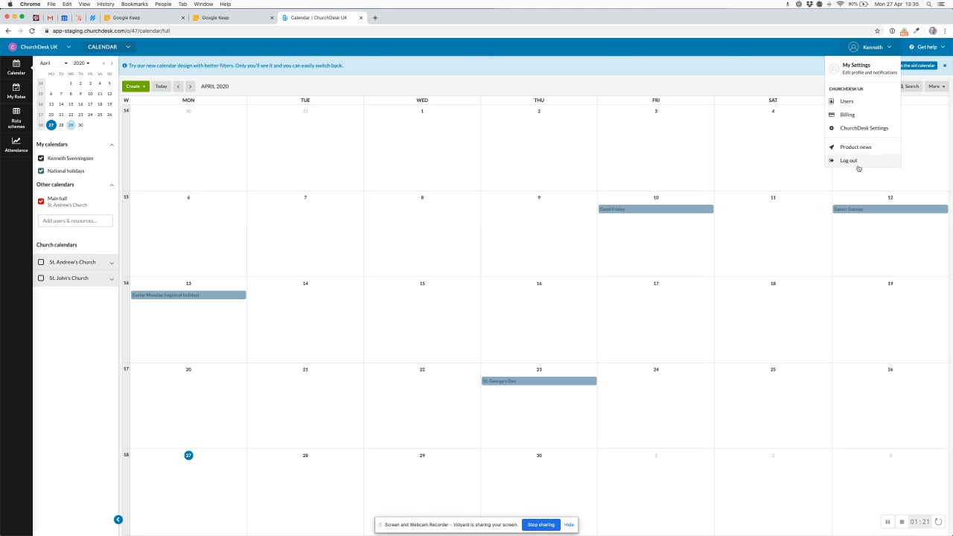
left_click(847, 129)
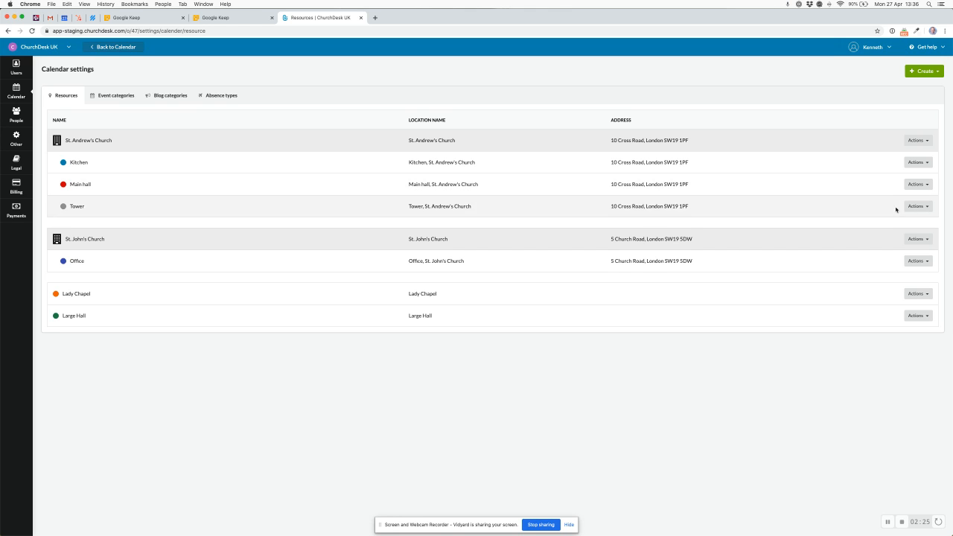
Change the location name of the Main hall resource to the previously used "St. Andrew's Church" and save it
left_click(931, 185)
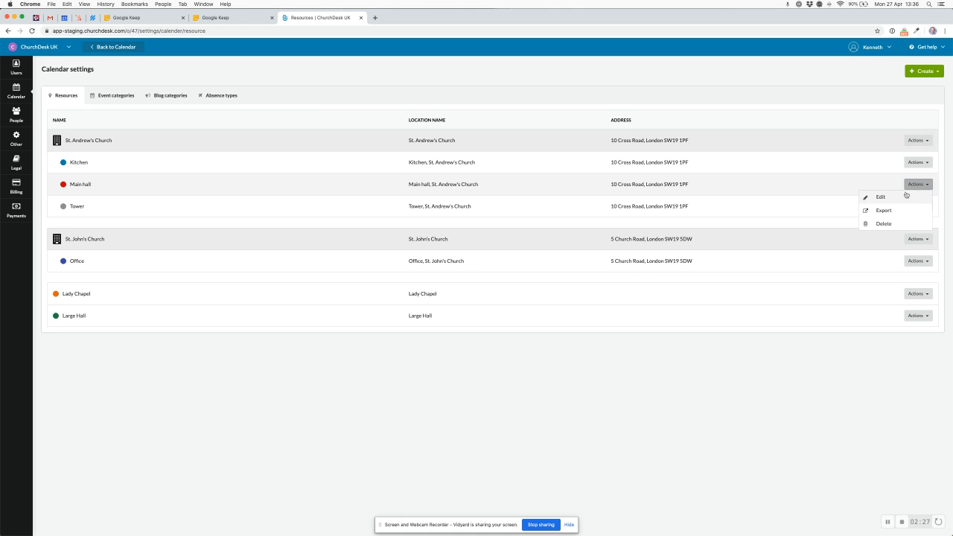
left_click(905, 197)
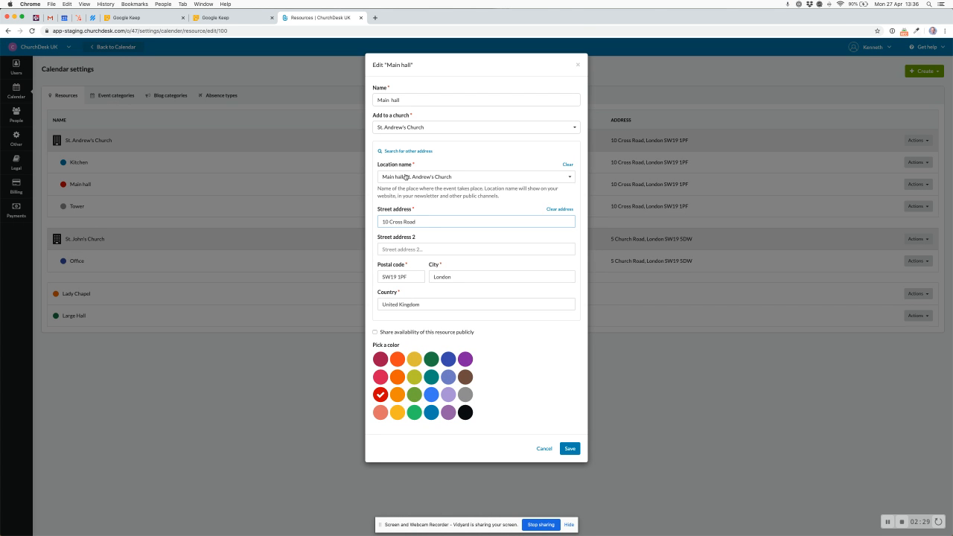
left_click(402, 179)
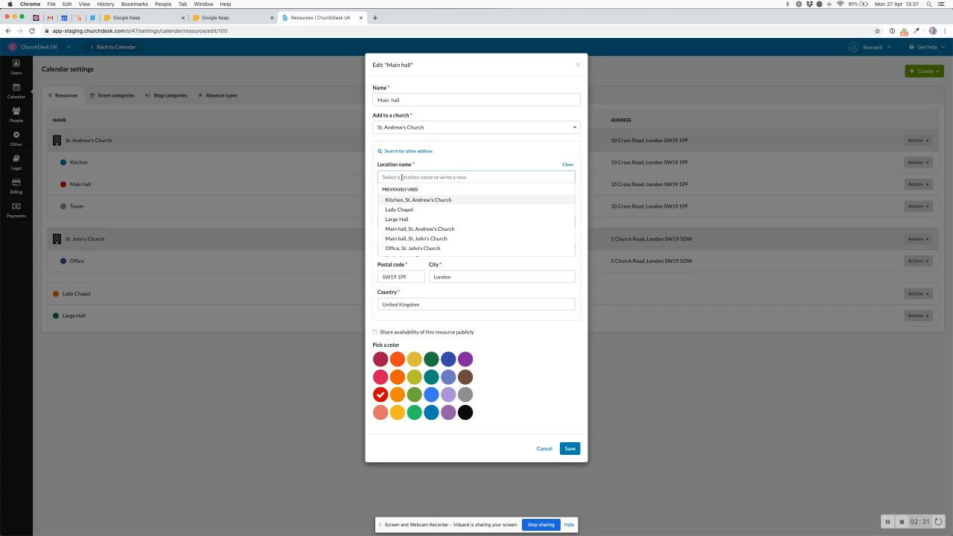
scroll(410, 225, "down", 3)
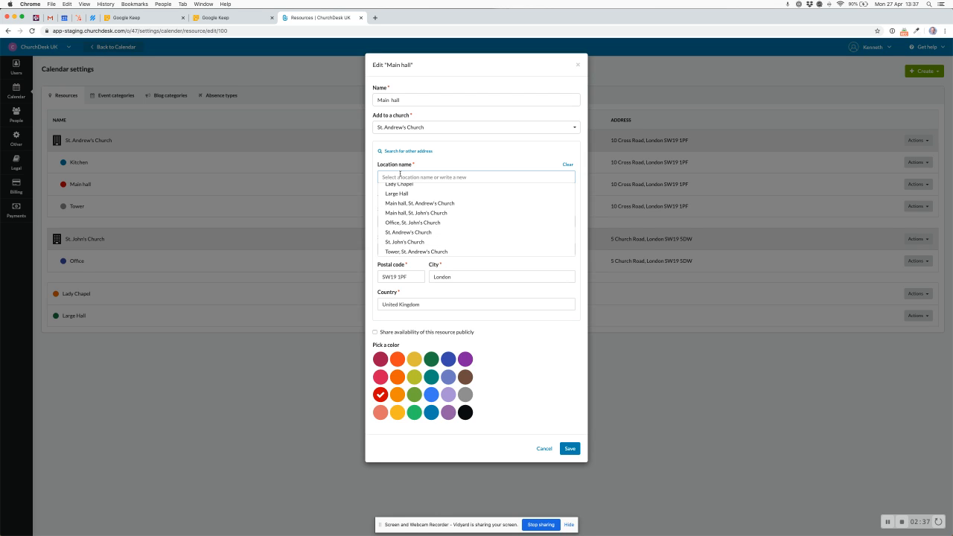
type("St.")
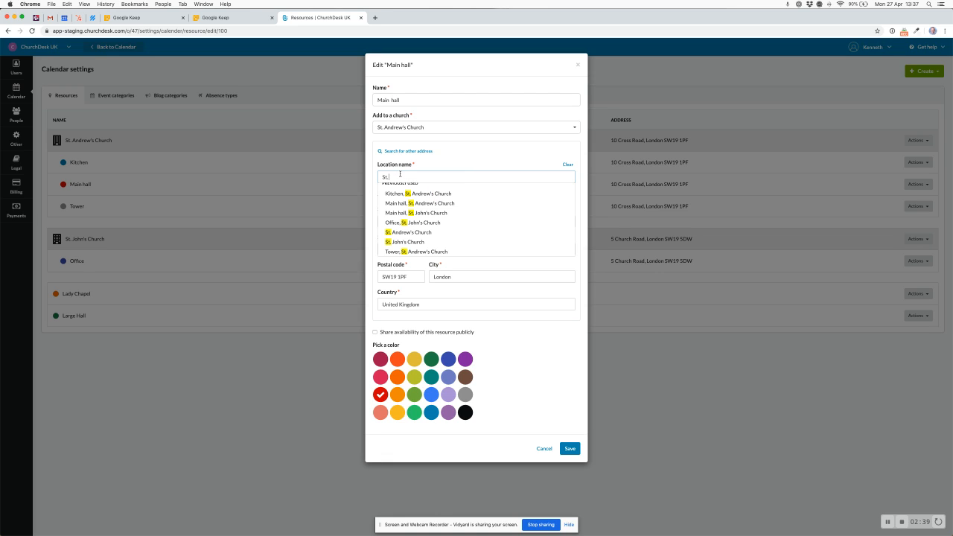
type(" Andrew")
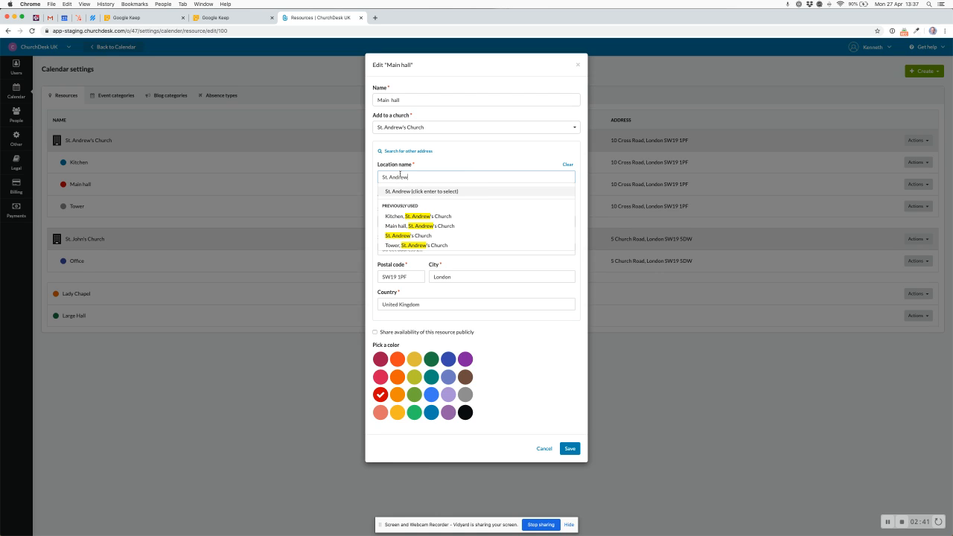
type("'s Church")
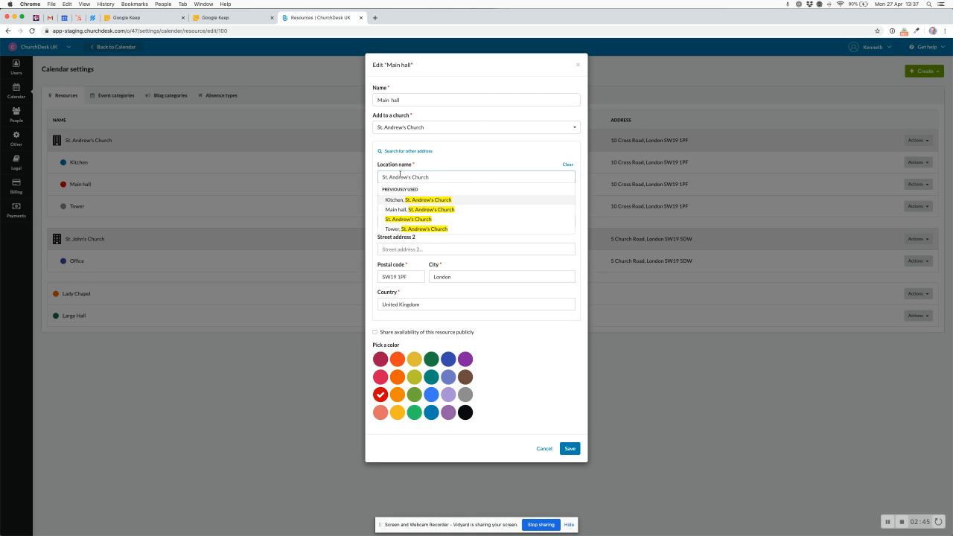
key("BackSpace")
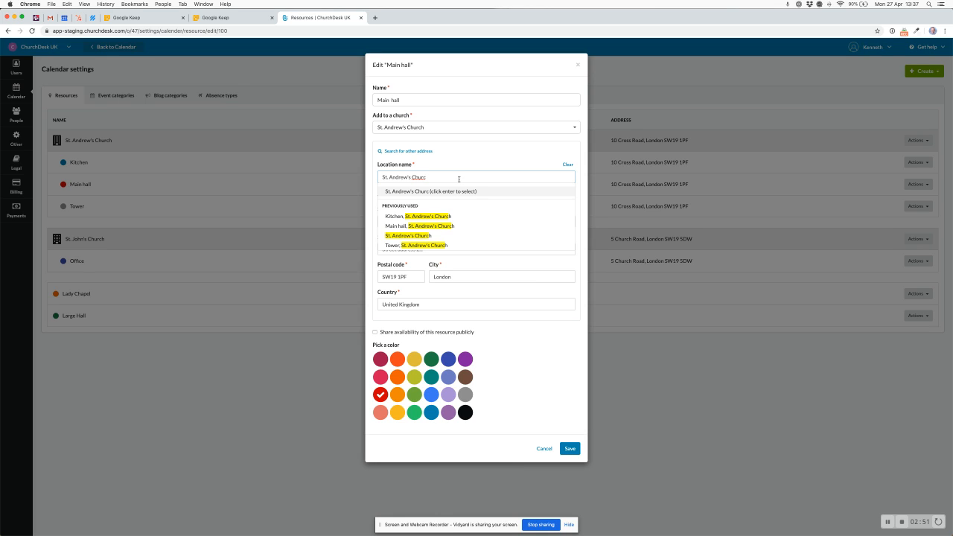
type("h")
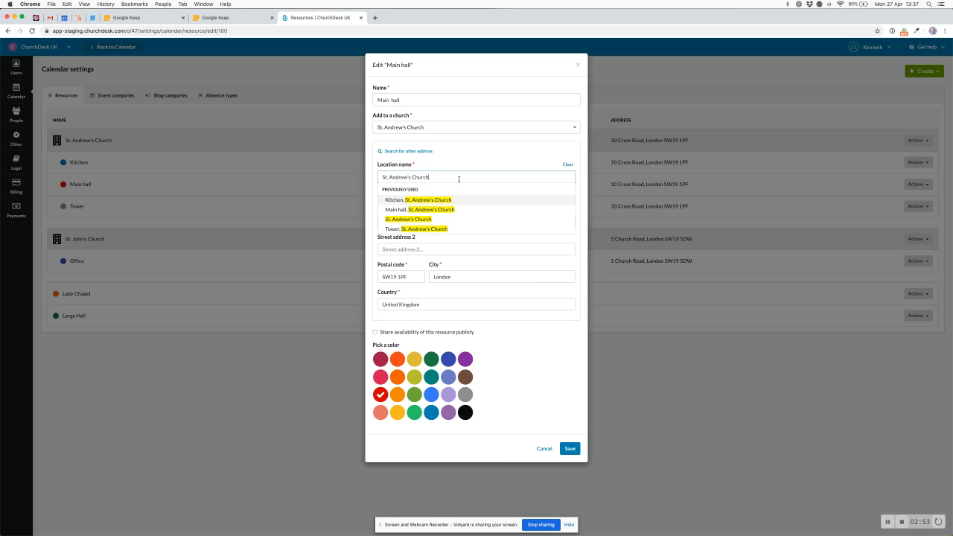
left_click(428, 219)
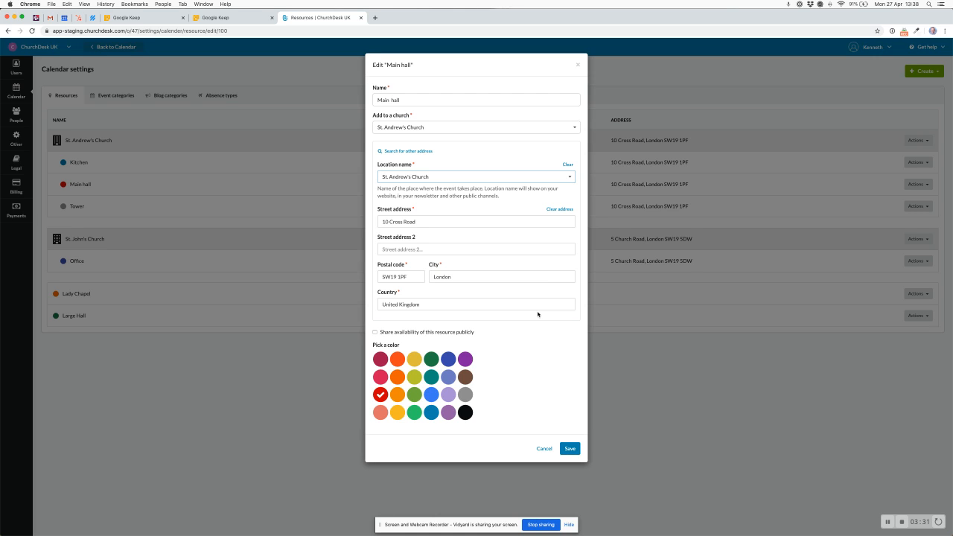
left_click(569, 449)
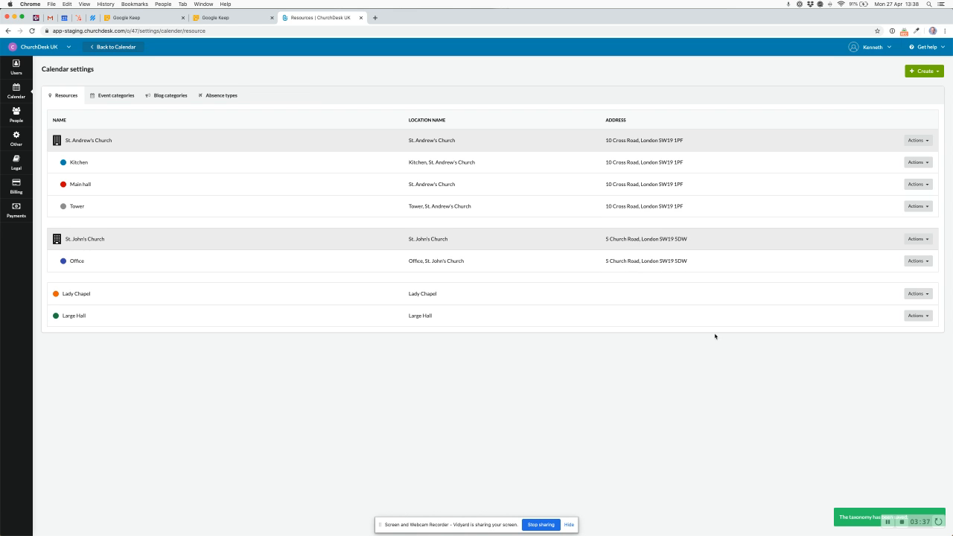
Start a new resource named "Kitchen" and add it to St. John's Church
left_click(935, 72)
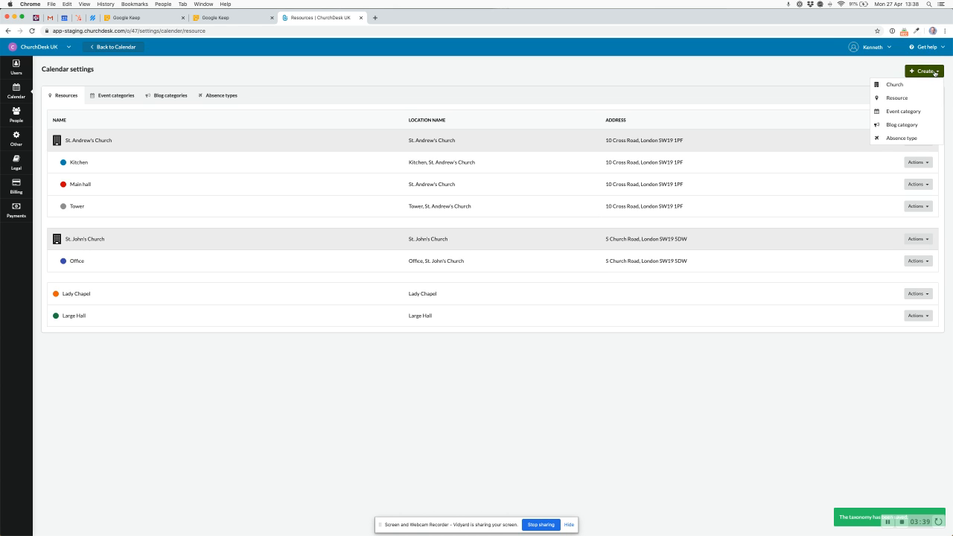
left_click(900, 105)
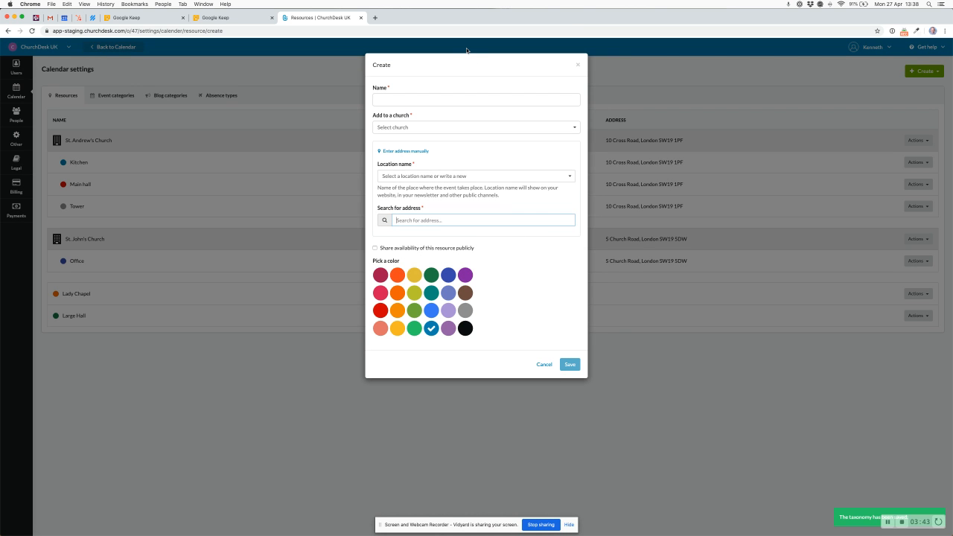
left_click(387, 102)
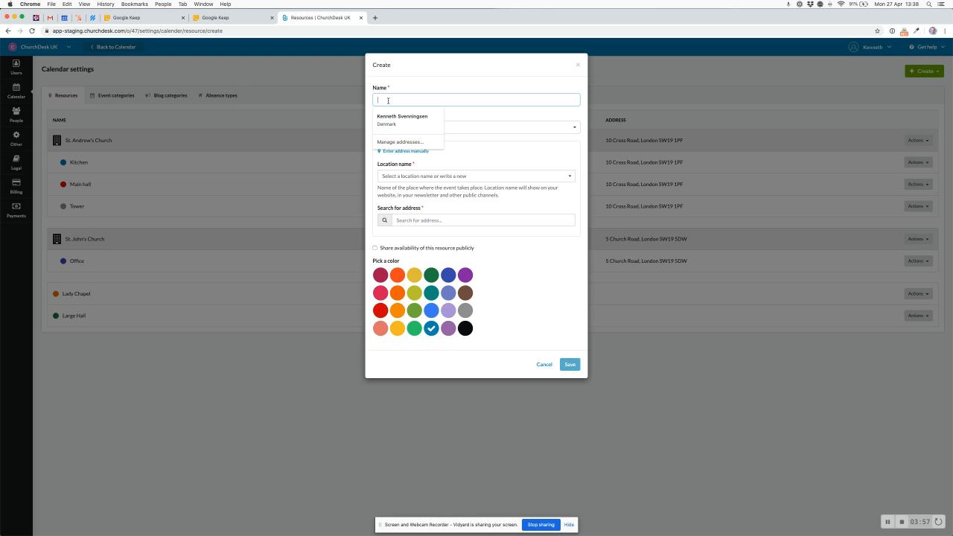
type("Ki")
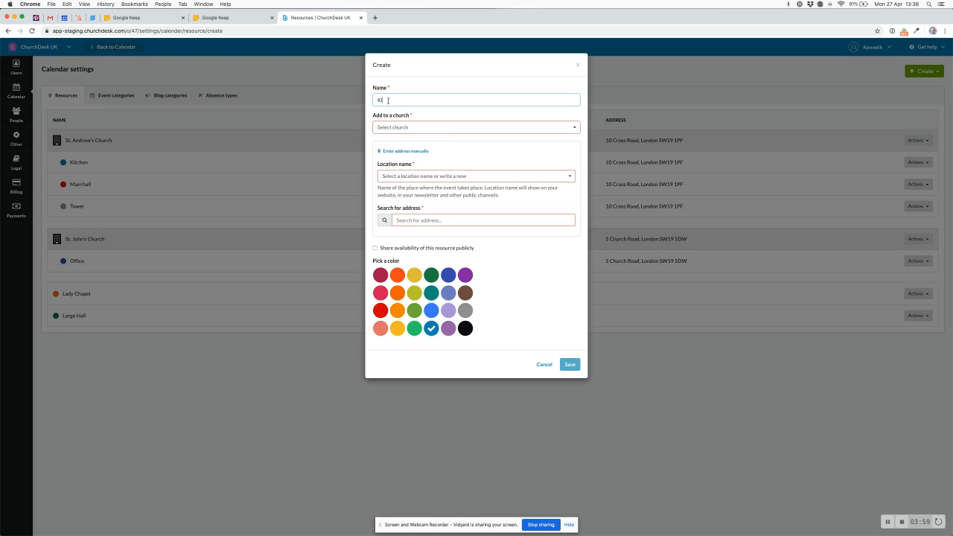
type("tche")
left_click(408, 131)
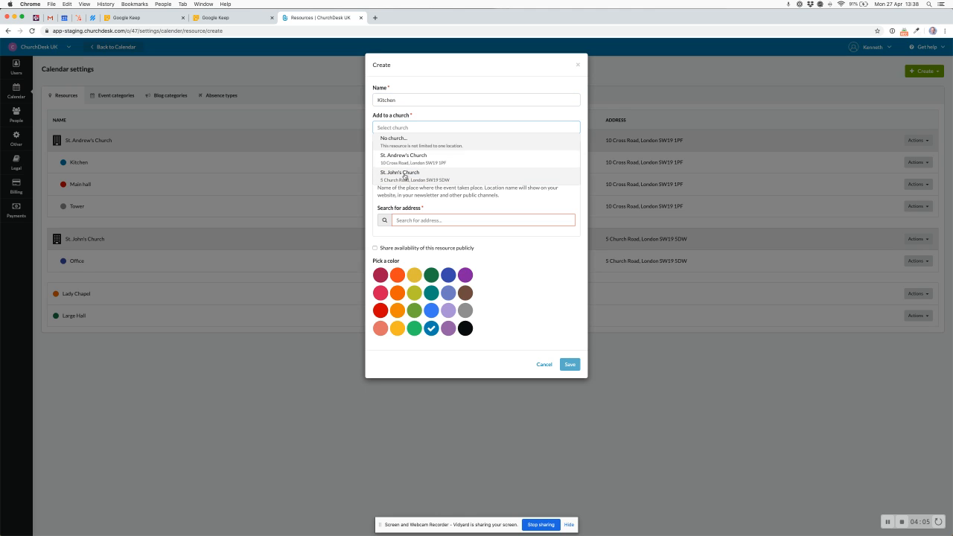
left_click(405, 176)
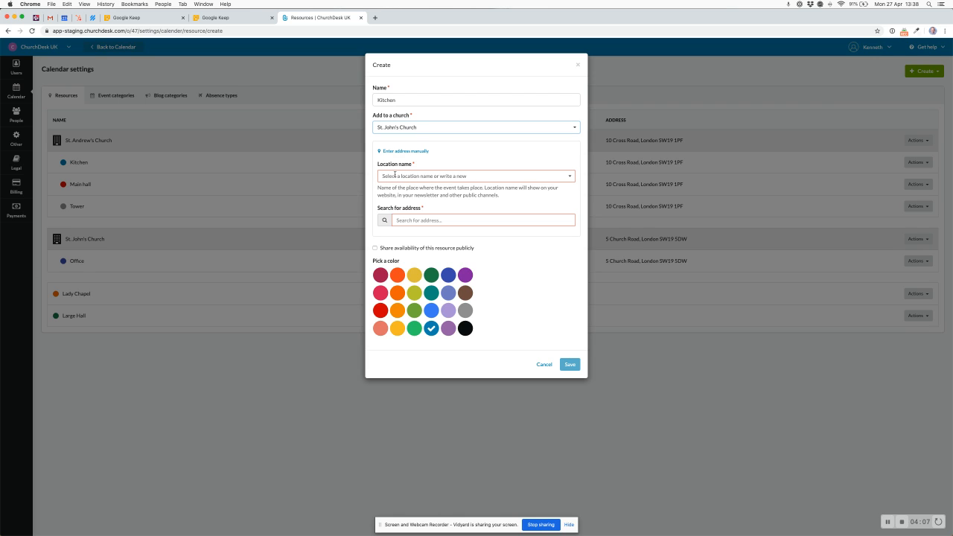
Enter "Kitchen, St. John's" as the new resource's location name
left_click(395, 176)
type("Kithc")
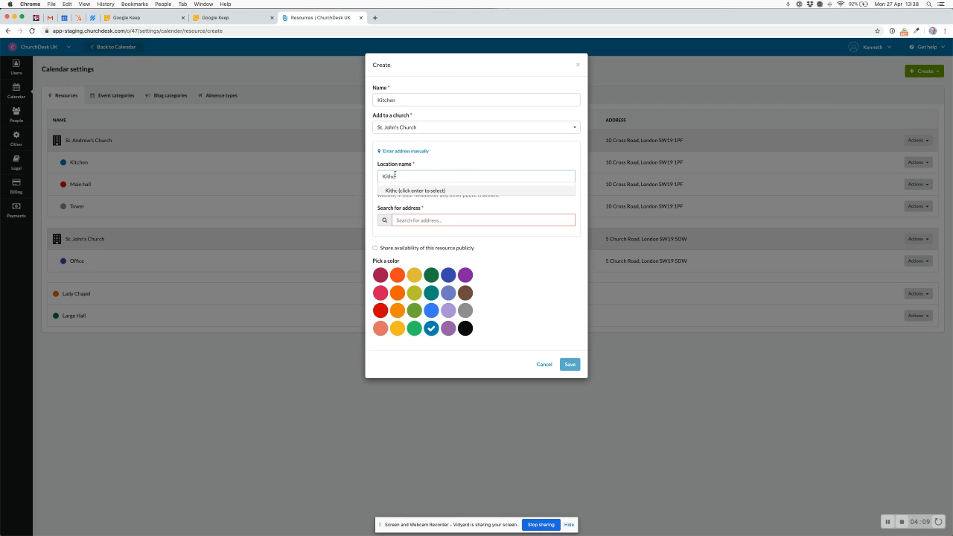
key("BackSpace")
key("BackSpace")
type("ch")
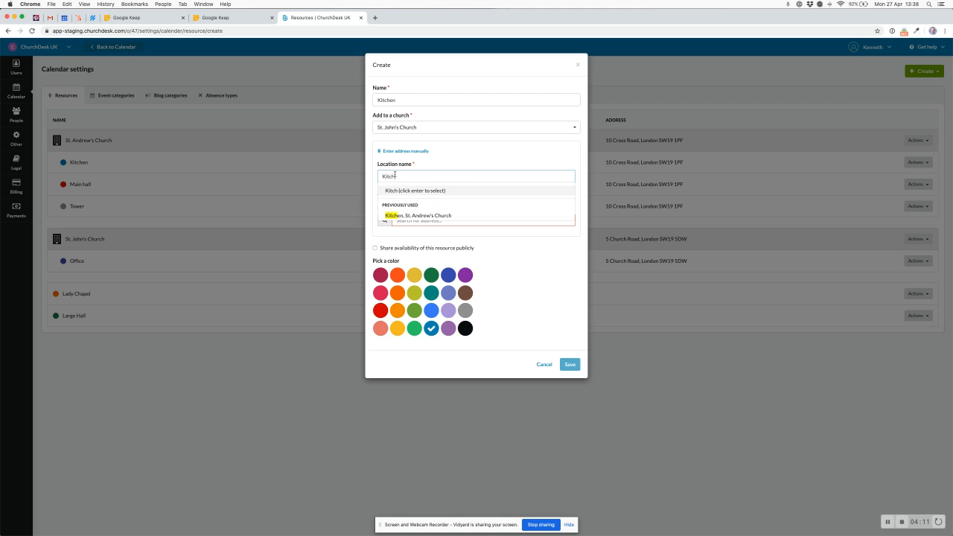
type("en, St. John's")
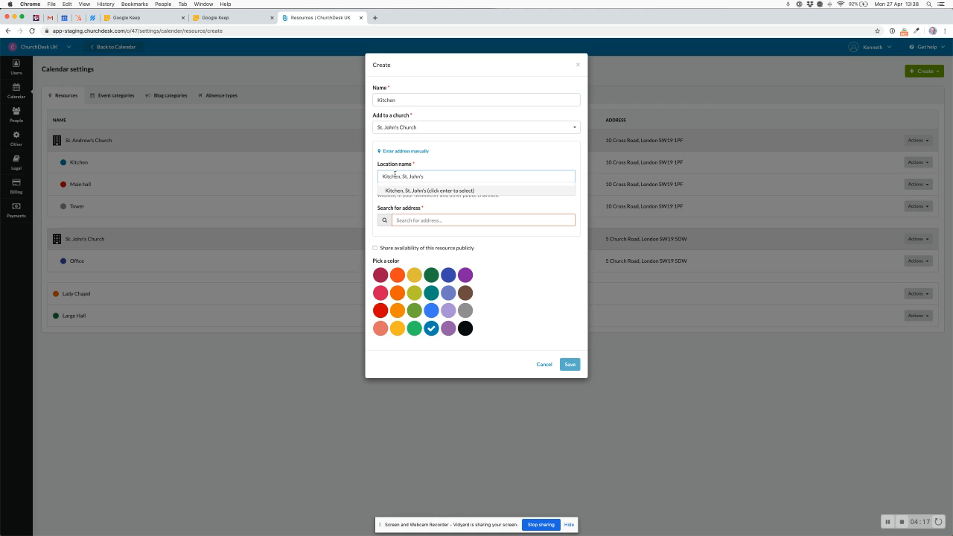
key("Return")
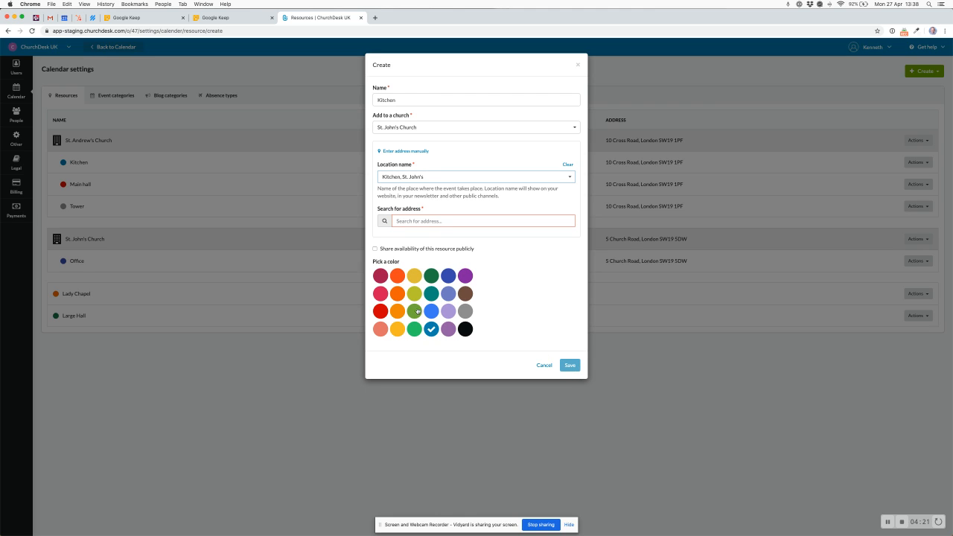
Search for the street address of St. John's Church in London, choose the matching suggestion and save the Kitchen resource
left_click(413, 221)
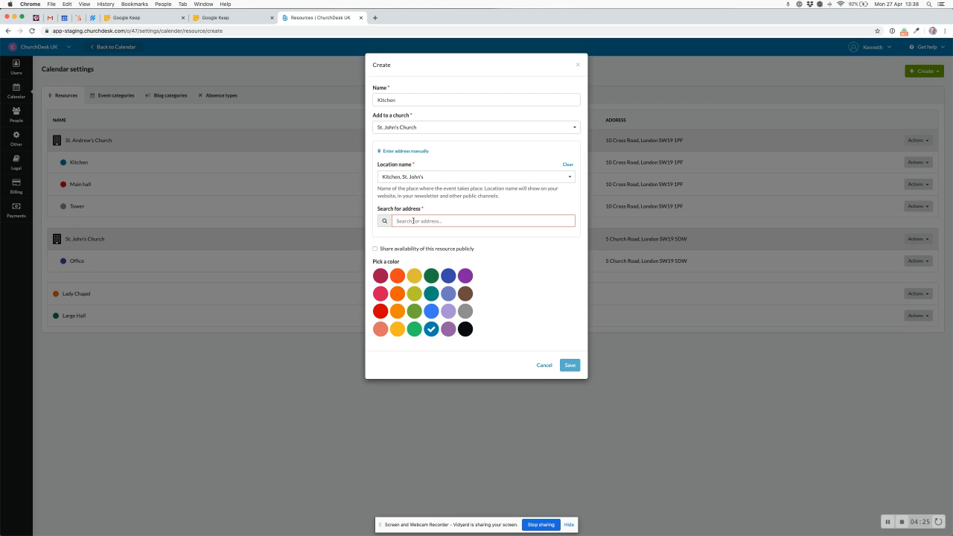
type("5")
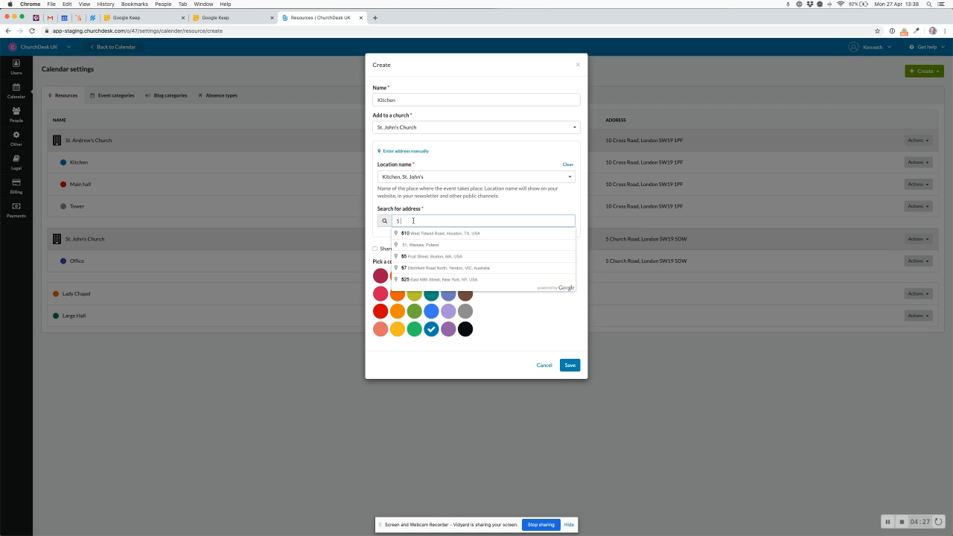
type(" Church ")
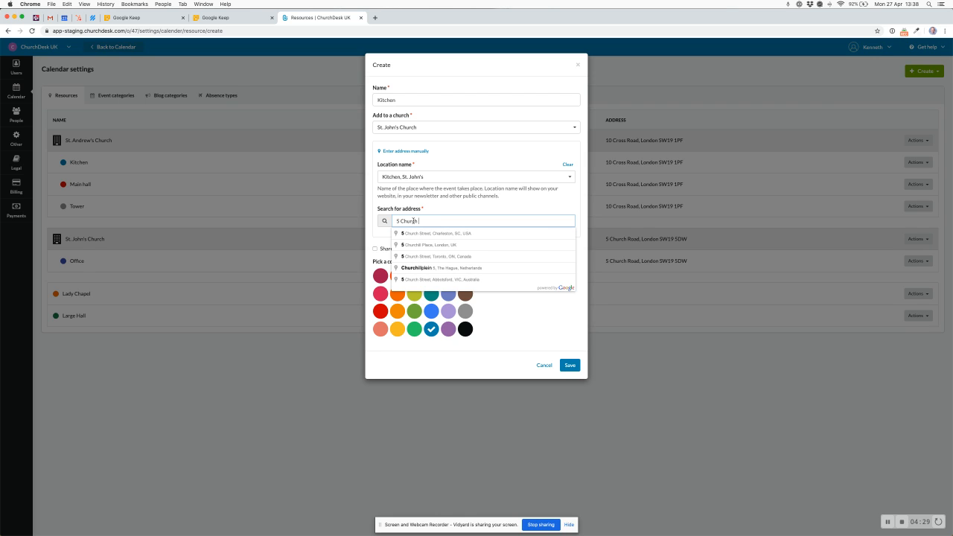
type("road, Lond")
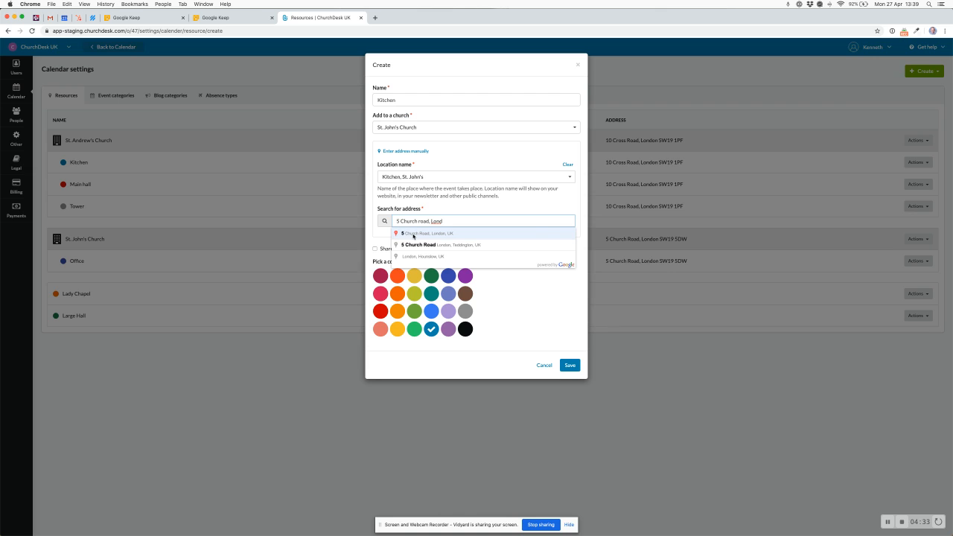
left_click(414, 235)
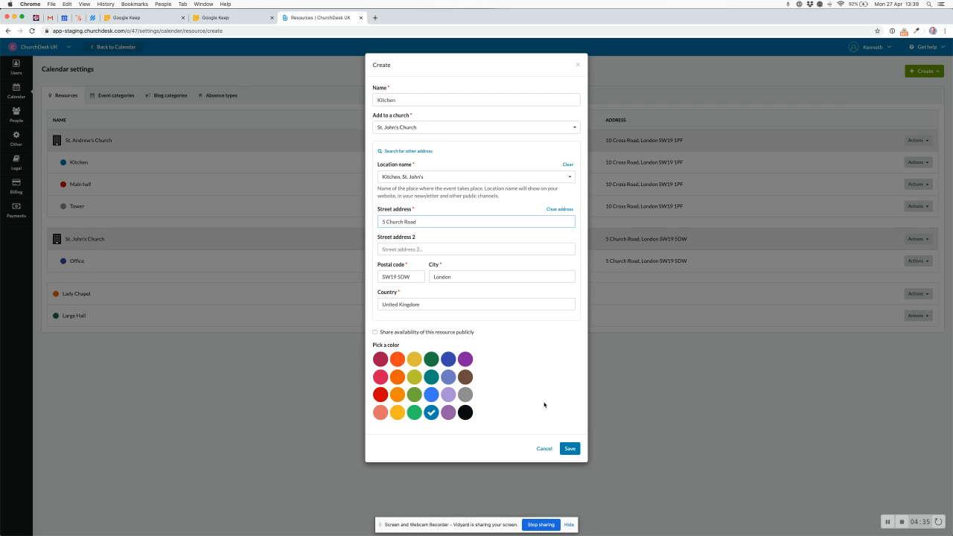
left_click(570, 449)
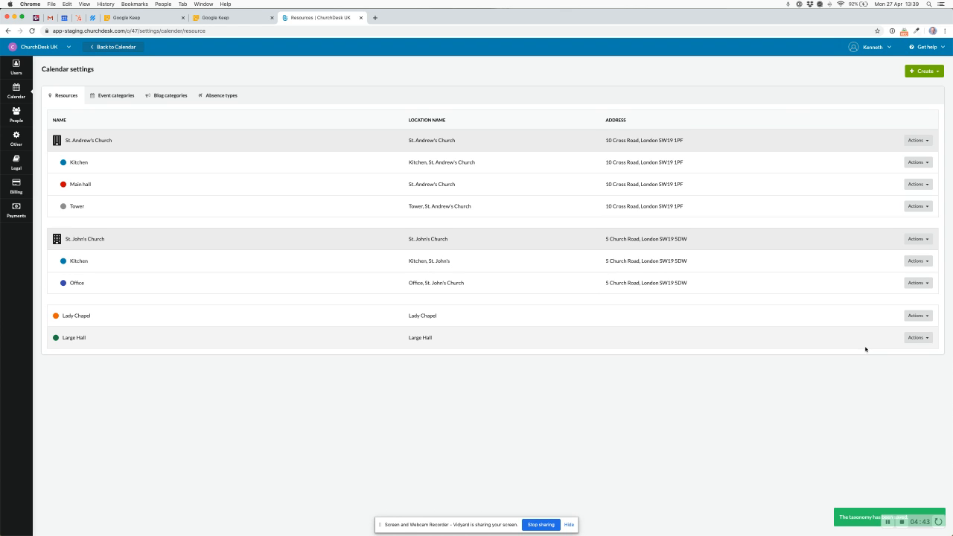
Return to the calendar and start a new all-day event on 29 April 2020 with full options, titled "Concert"
left_click(112, 47)
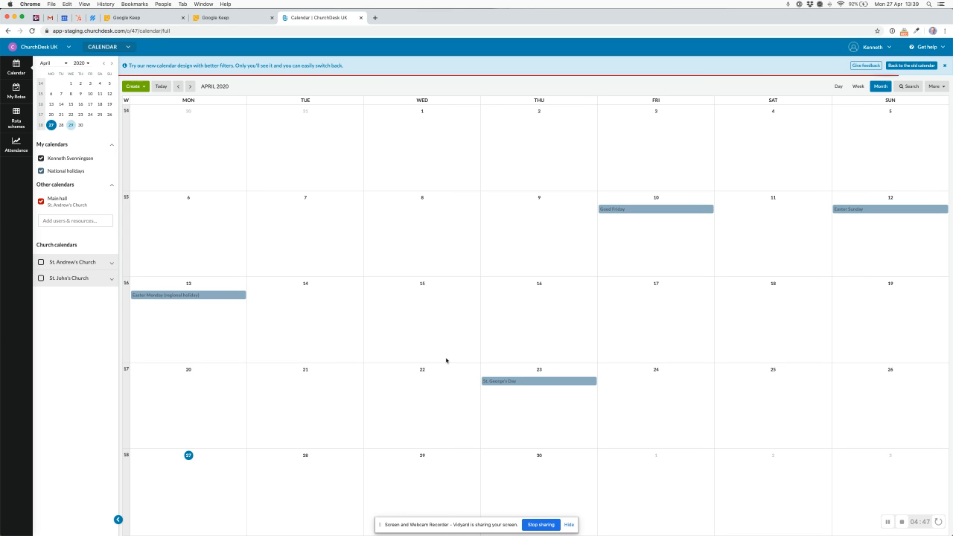
left_click(416, 484)
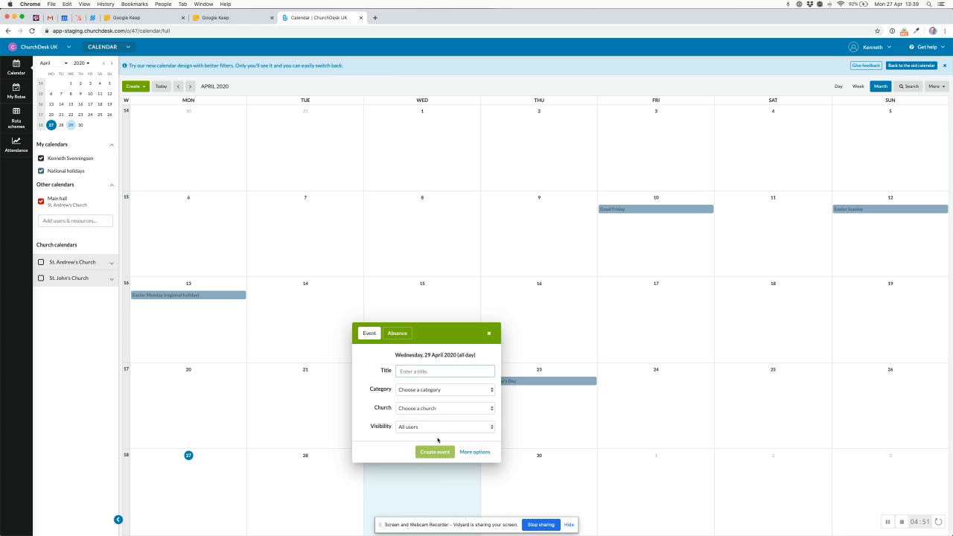
left_click(471, 452)
left_click(137, 125)
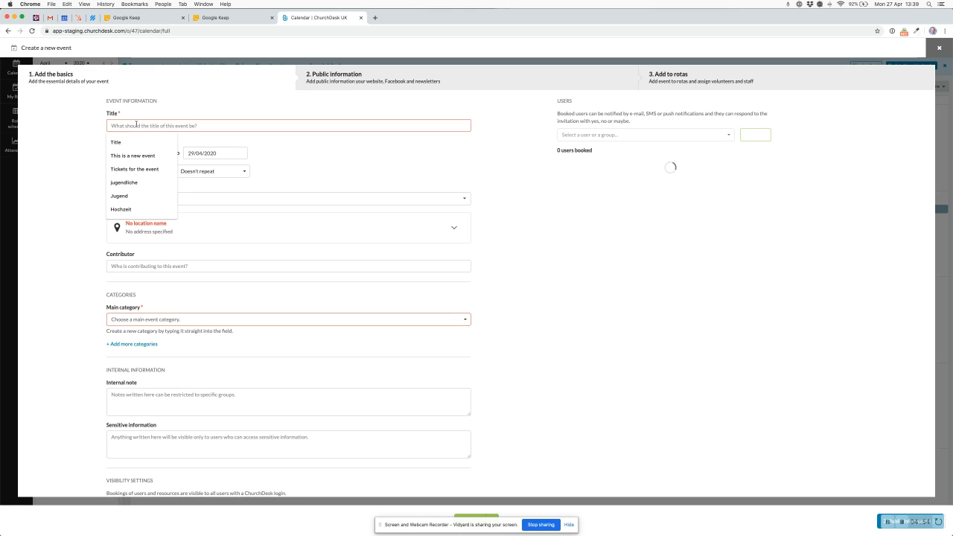
type("Concert")
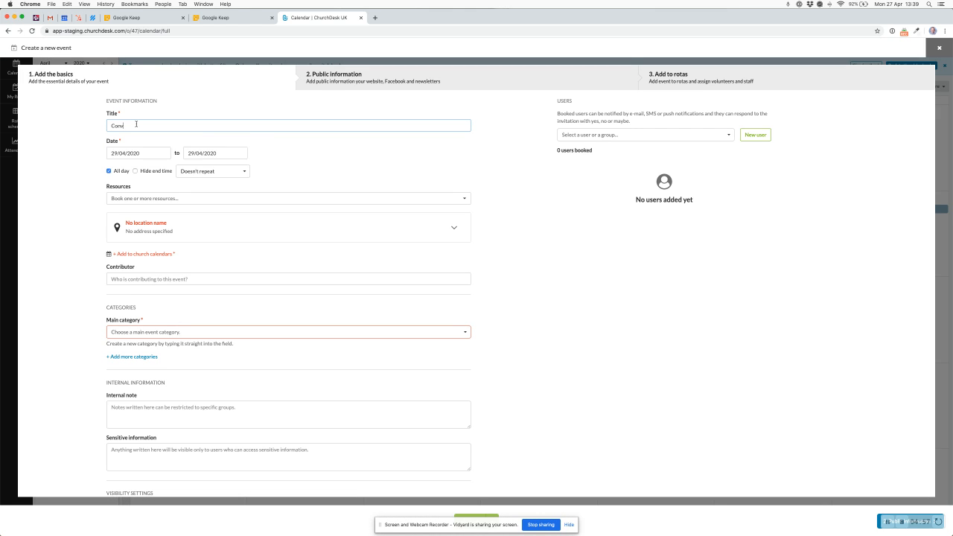
Book the Main hall and Kitchen resources of St. Andrew's Church for the Concert event
left_click(144, 198)
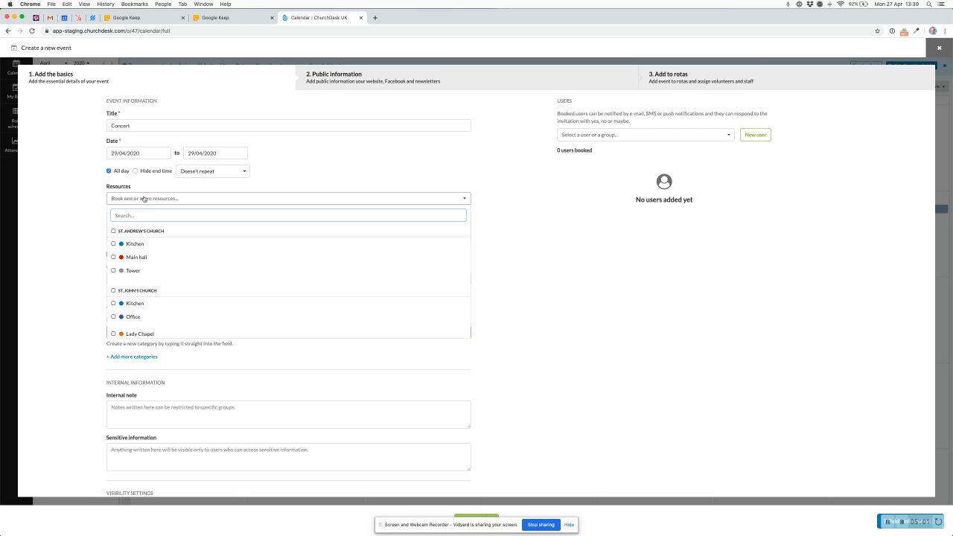
left_click(114, 258)
left_click(113, 246)
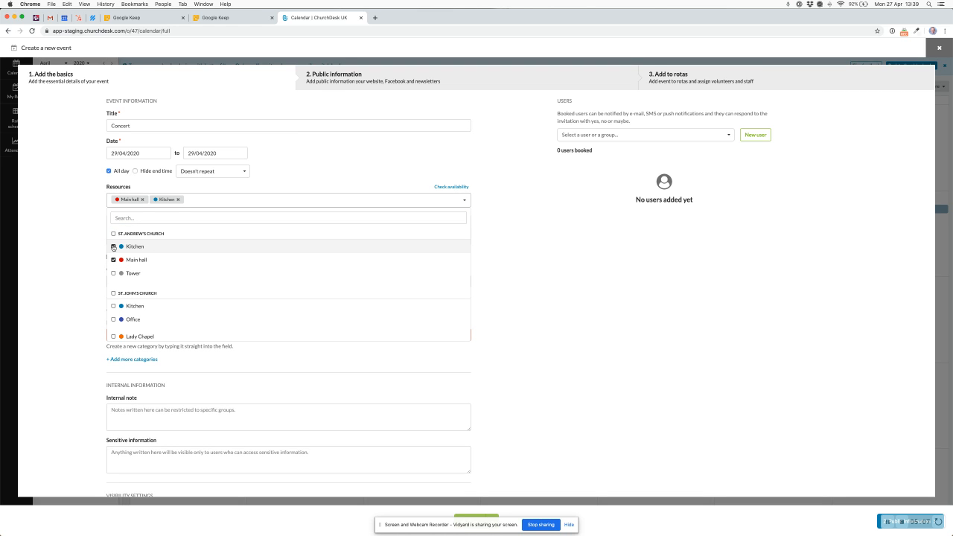
left_click(544, 247)
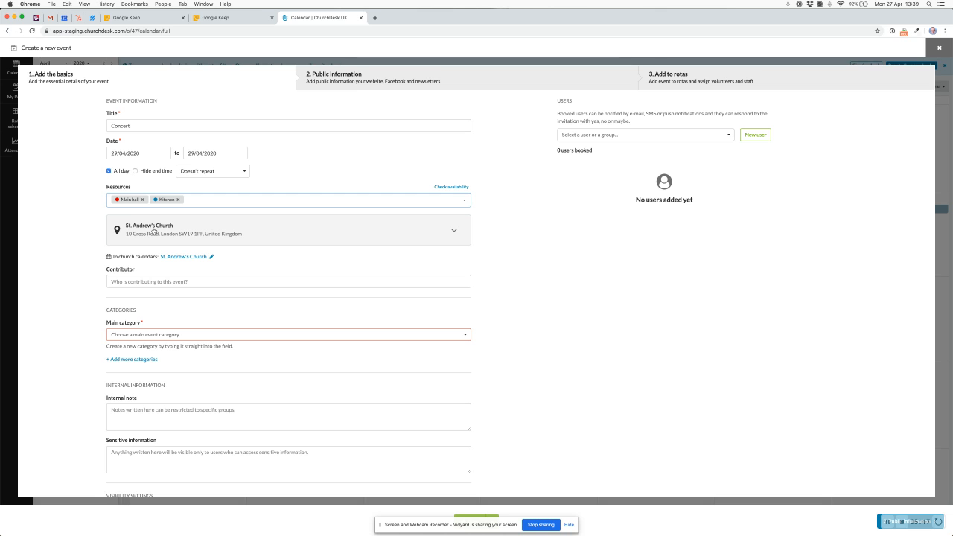
Expand the event's location details and look through the previously used location names without choosing another one
left_click(450, 231)
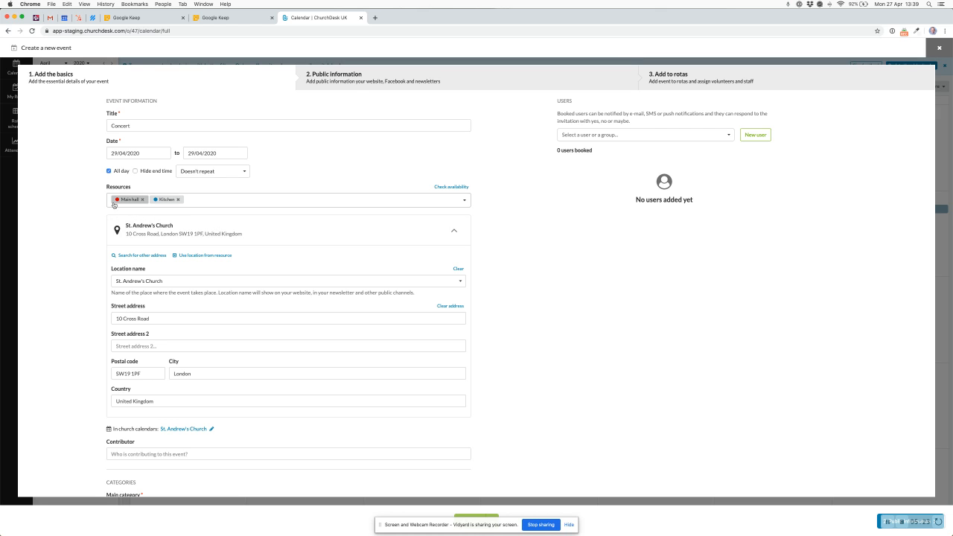
left_click(156, 281)
scroll(159, 330, "down", 2)
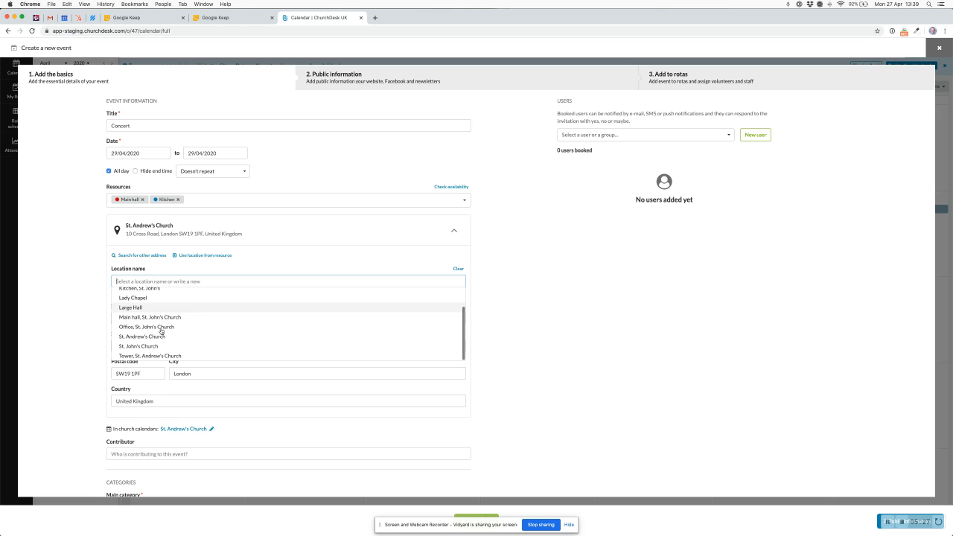
scroll(160, 331, "up", 2)
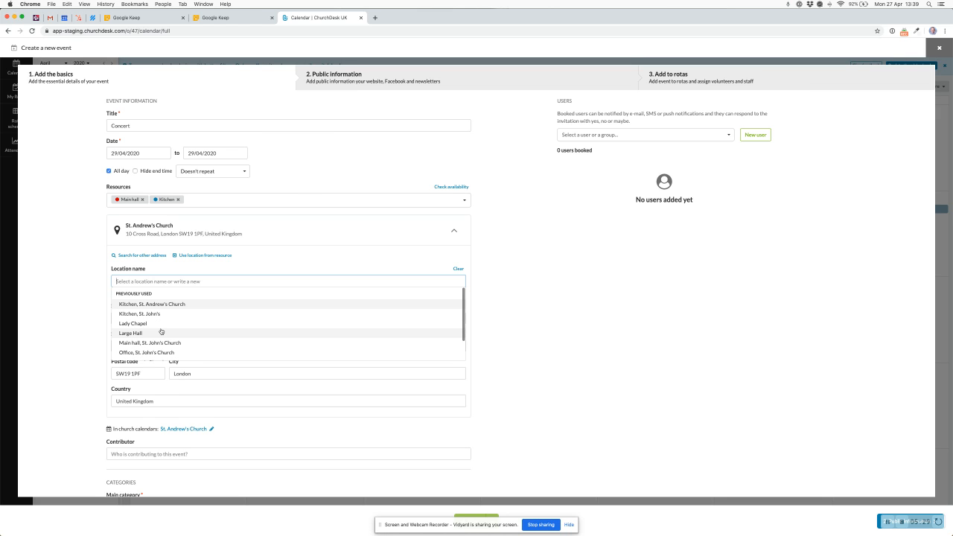
left_click(154, 281)
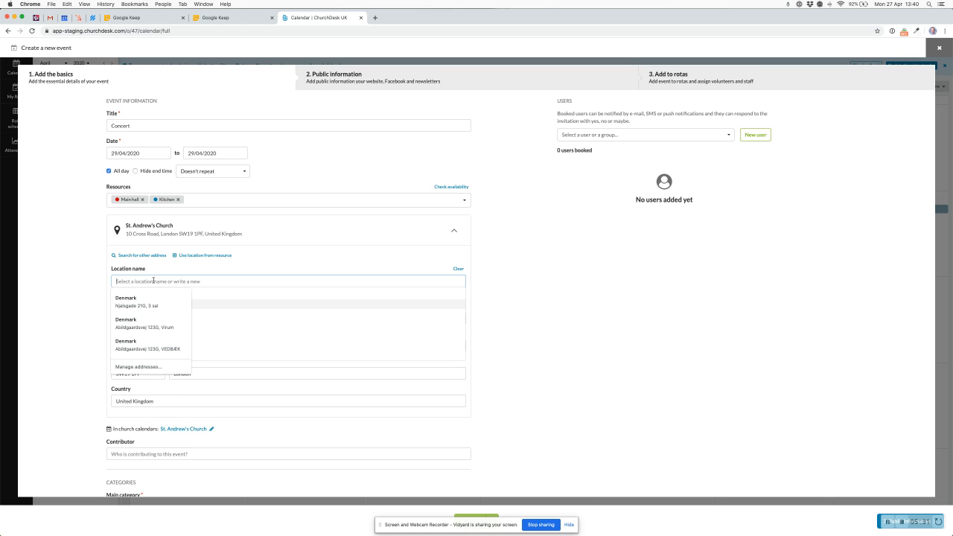
left_click(194, 270)
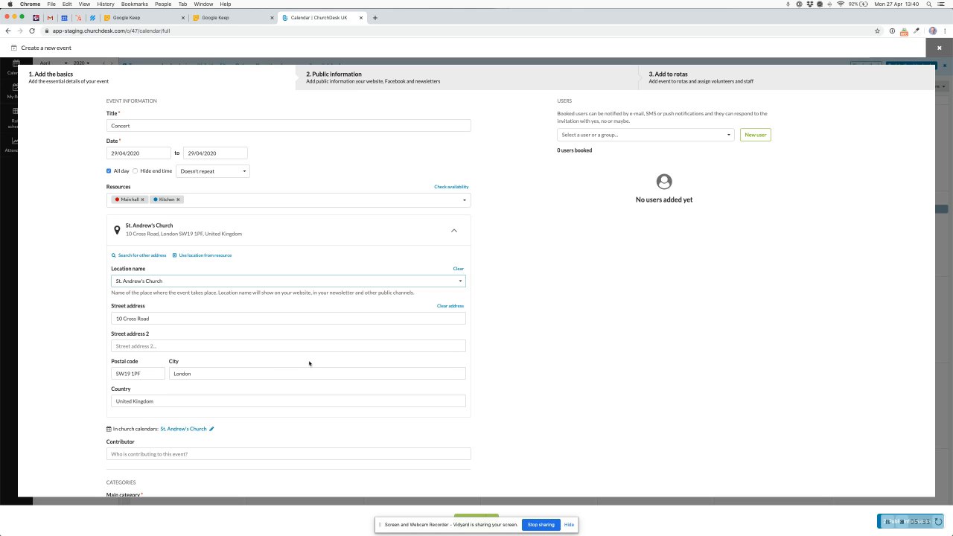
Set the event's main category to Concert & Performance and create the event
scroll(162, 337, "down", 2)
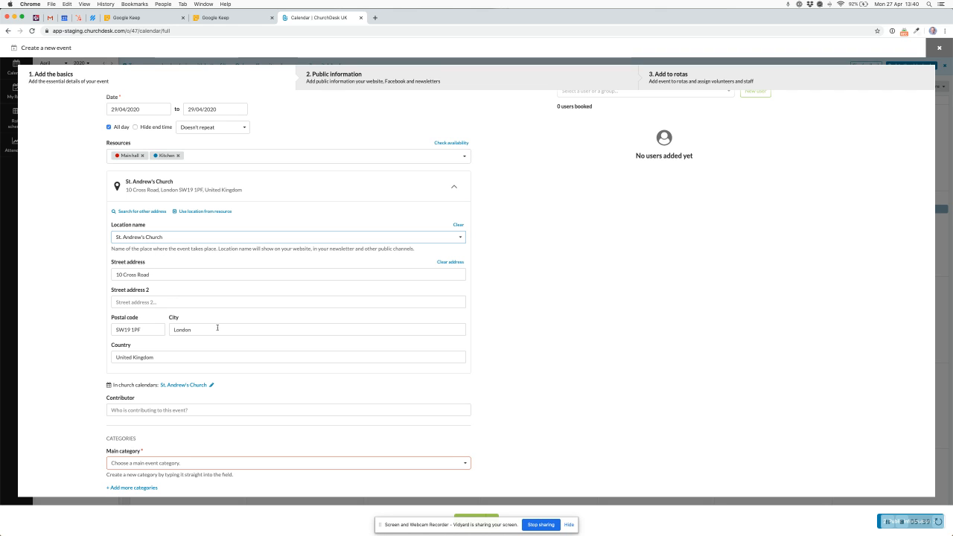
scroll(618, 369, "down", 1)
scroll(618, 368, "down", 3)
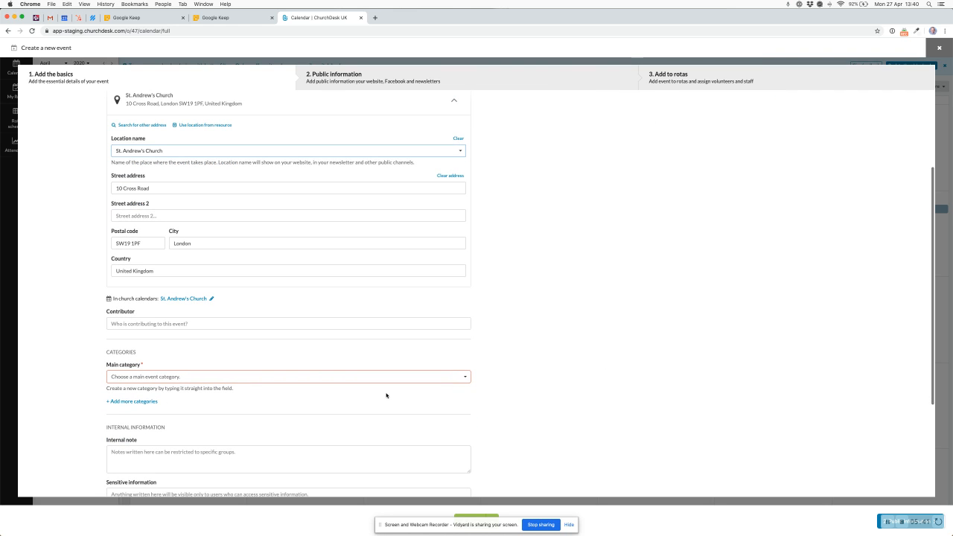
left_click(201, 378)
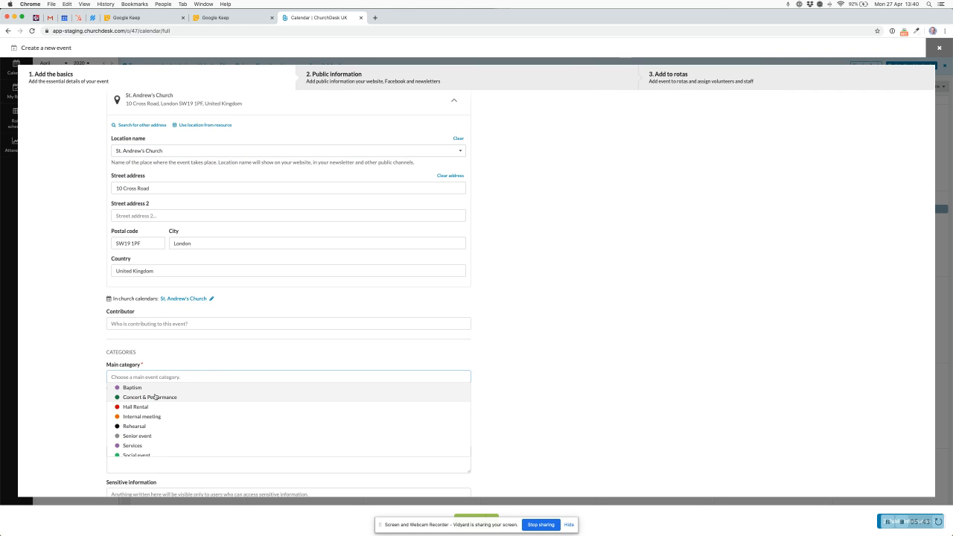
left_click(181, 397)
scroll(513, 391, "down", 2)
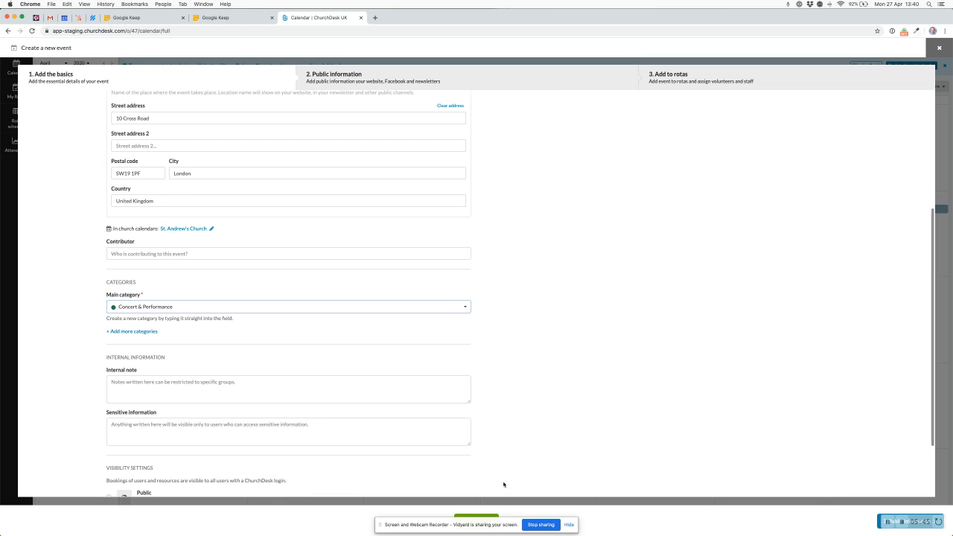
left_click(569, 525)
left_click(460, 526)
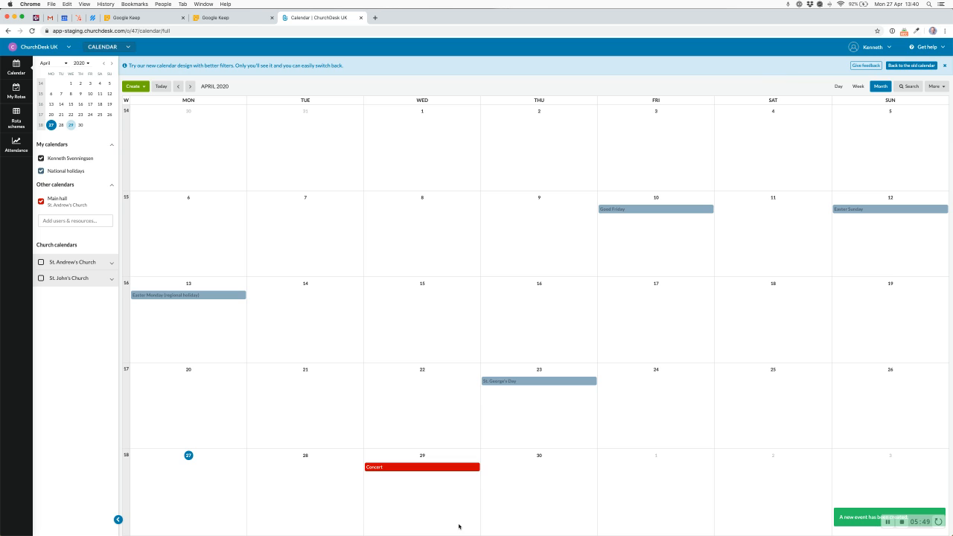